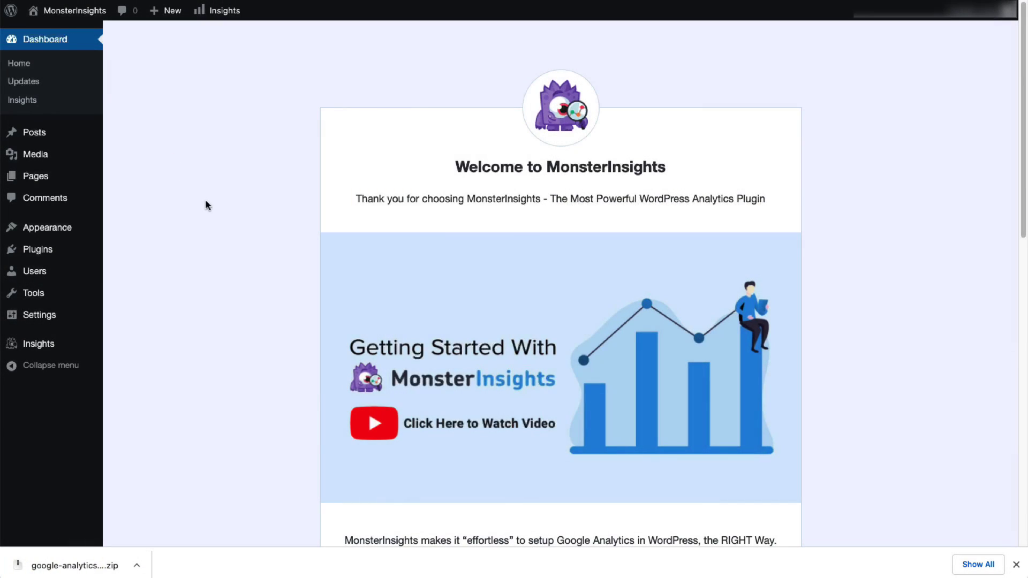
# Launch the setup wizard, save the first step, and paste in the licence key
pyautogui.scroll(-7, 1023, 88)
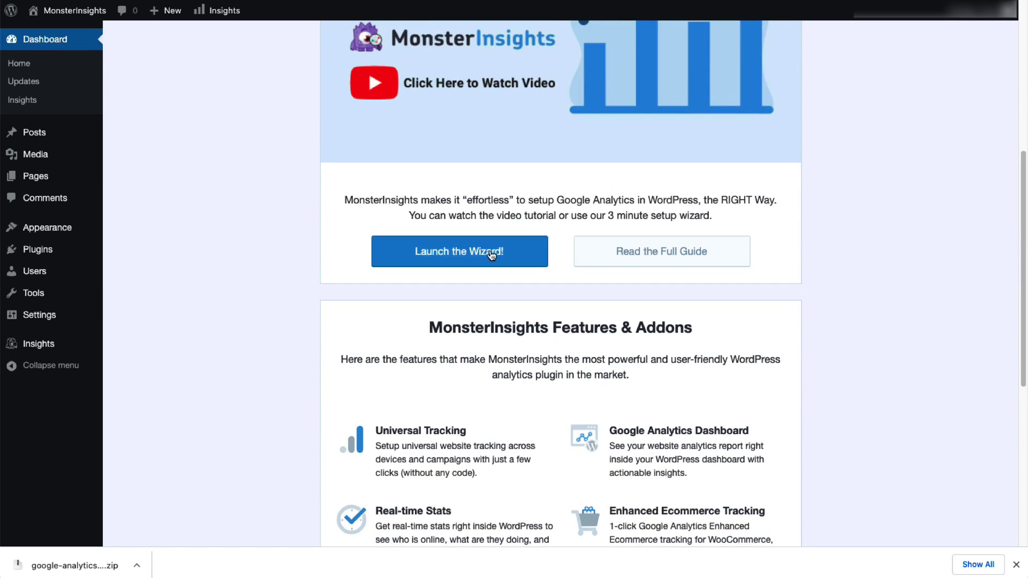
pyautogui.click(484, 247)
pyautogui.click(372, 415)
pyautogui.rightClick(336, 331)
pyautogui.click(355, 418)
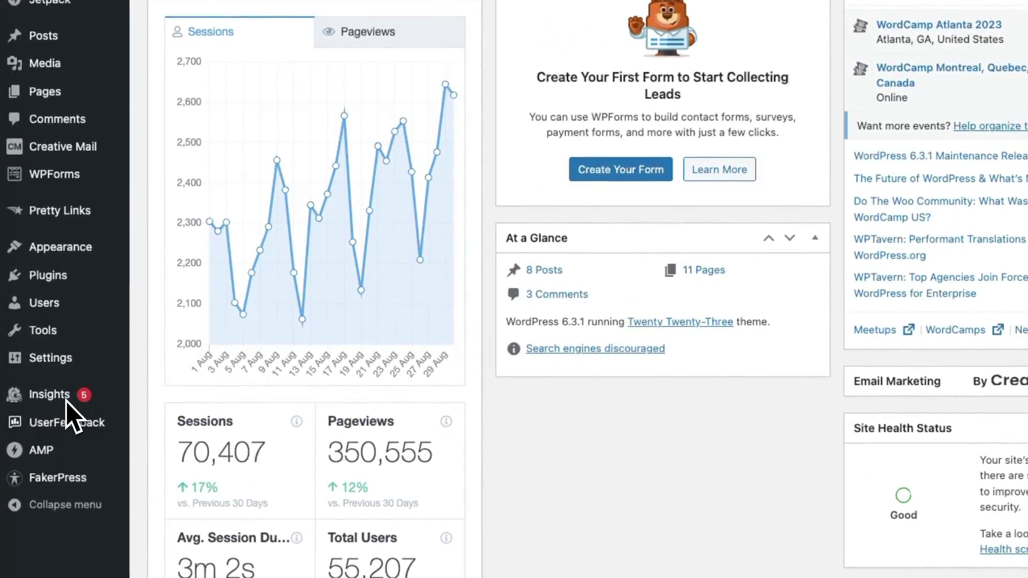
# Install the eCommerce addon from the MonsterInsights Addons page
pyautogui.click(66, 402)
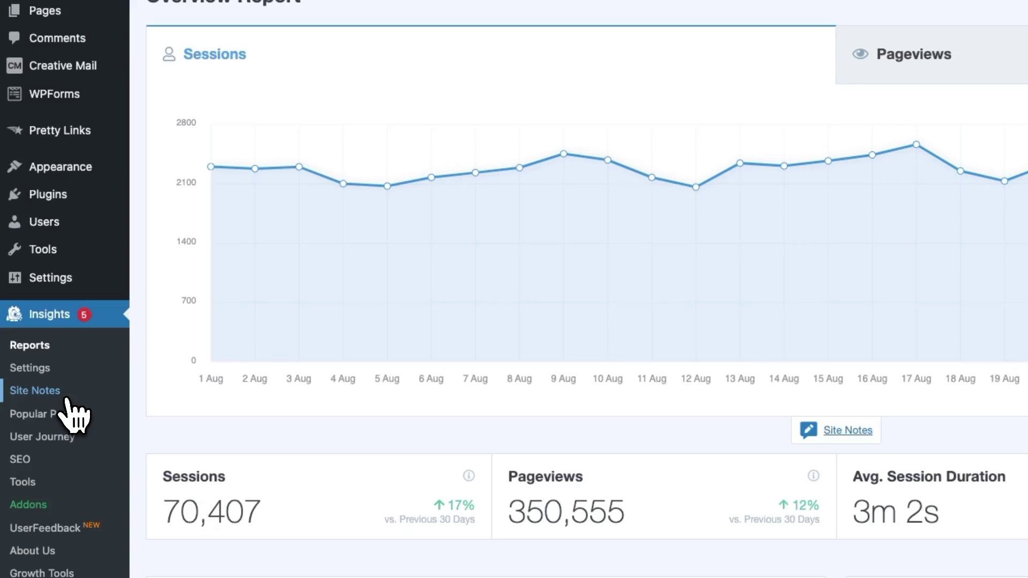
pyautogui.click(43, 505)
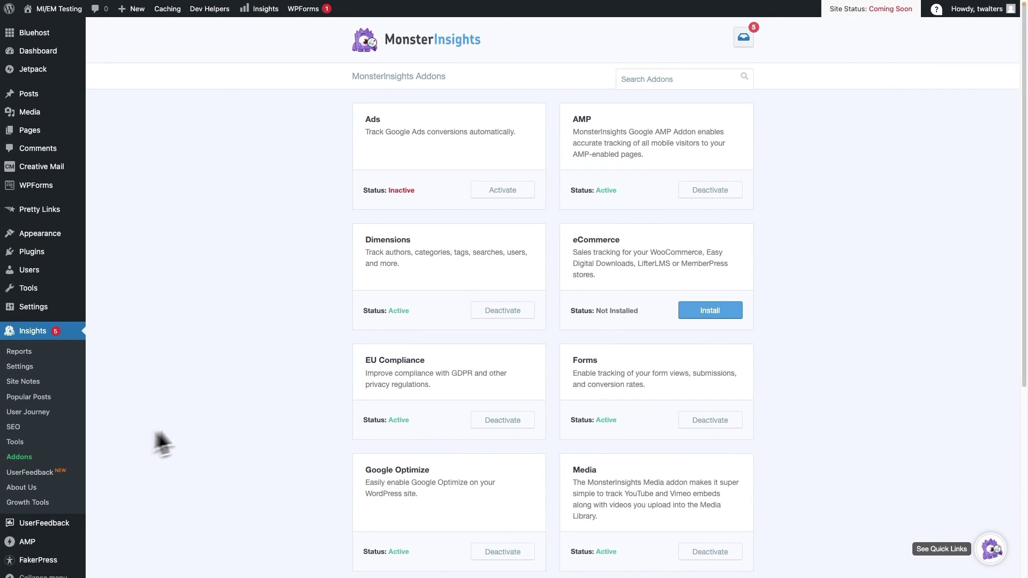
pyautogui.click(724, 311)
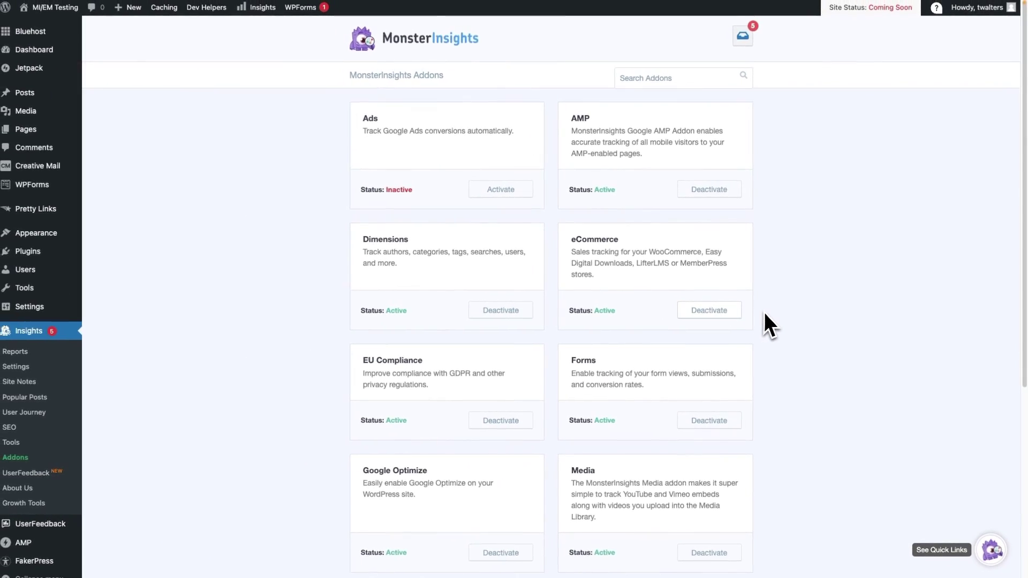
# Start installing the User Journey addon further down the Addons list
pyautogui.scroll(-5, 767, 314)
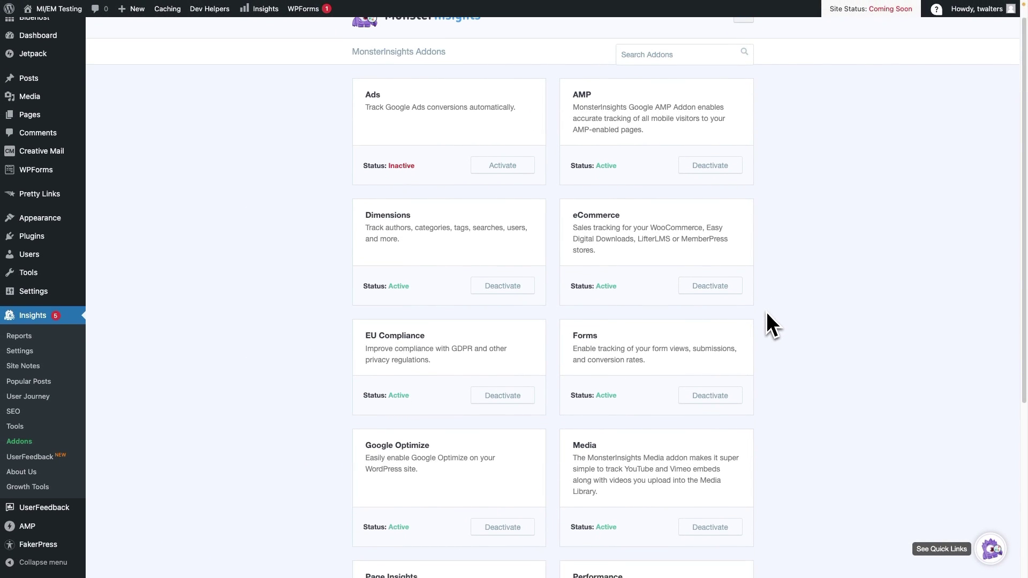
pyautogui.scroll(-5, 767, 315)
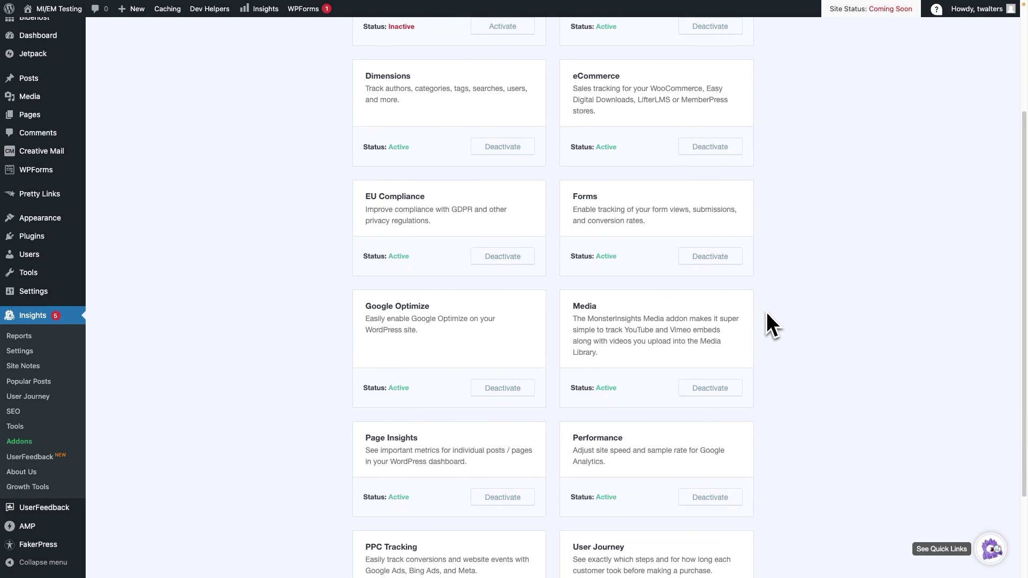
pyautogui.scroll(-1, 772, 324)
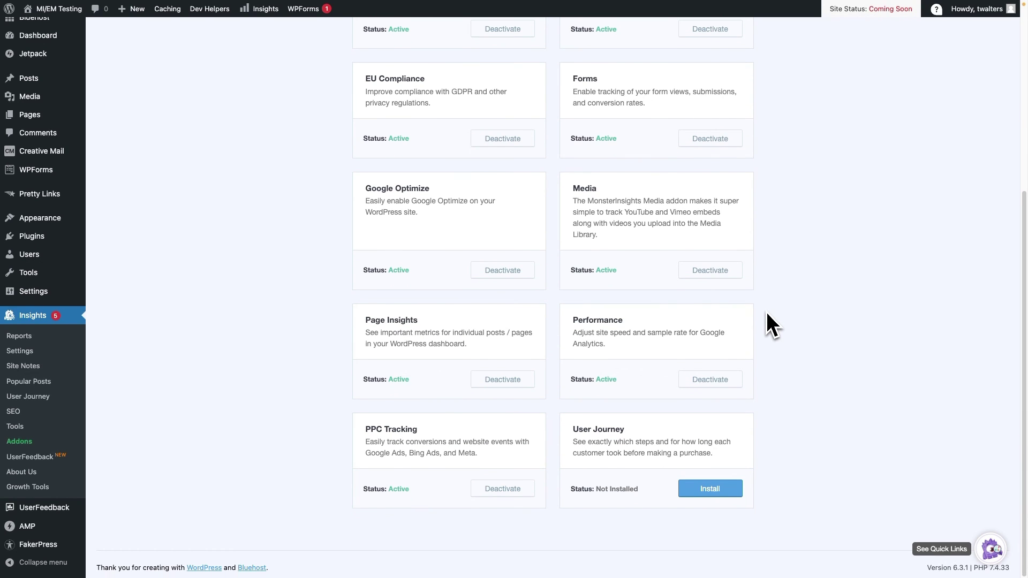
pyautogui.click(714, 491)
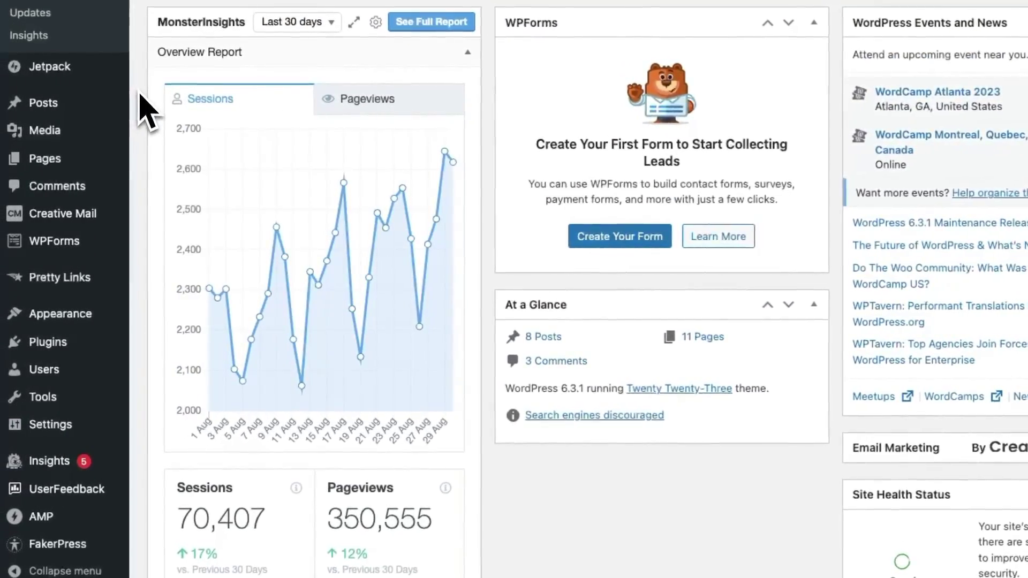
# Open the MonsterInsights eCommerce overview report
pyautogui.moveTo(64, 467)
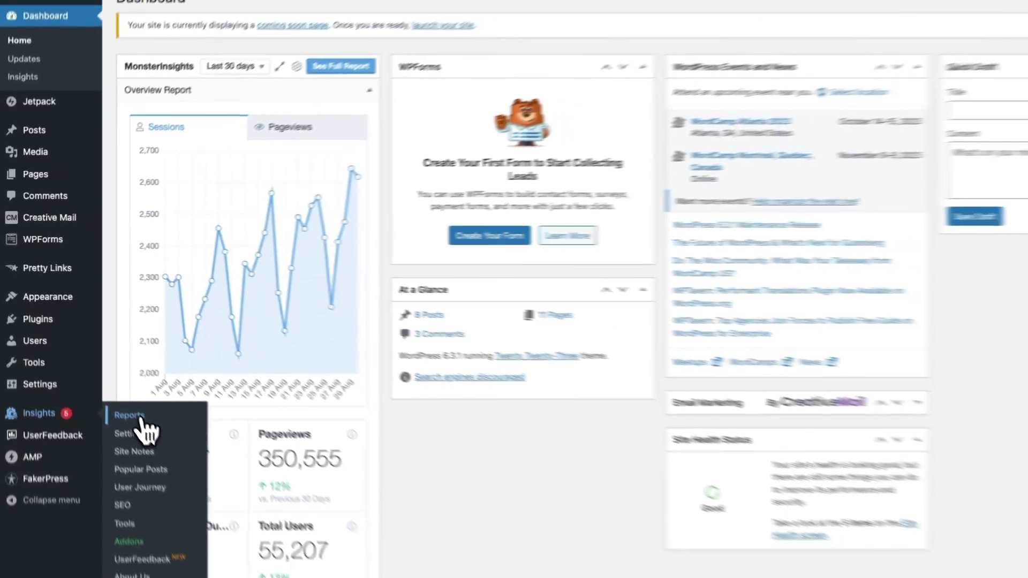
pyautogui.click(163, 464)
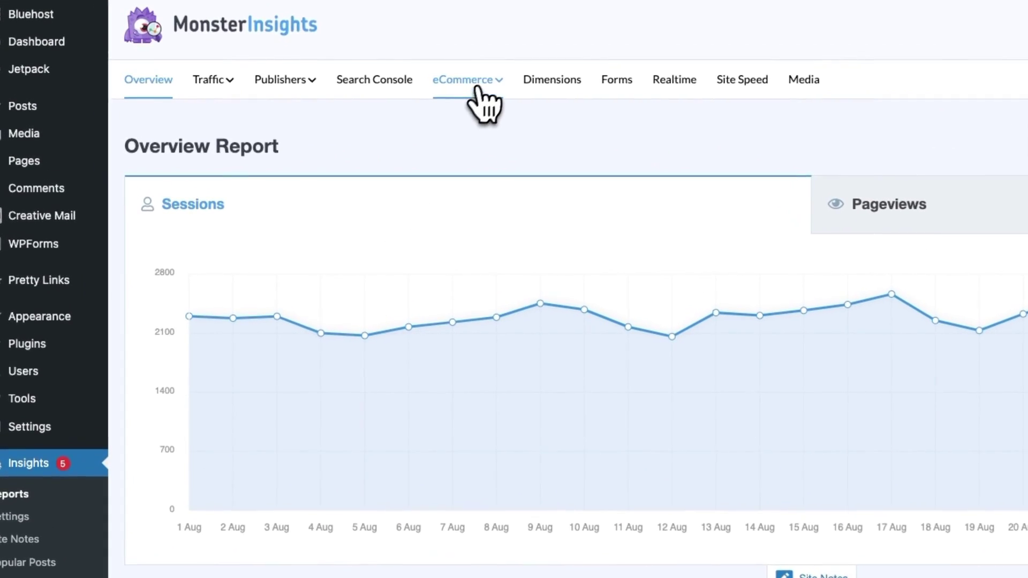
pyautogui.click(492, 82)
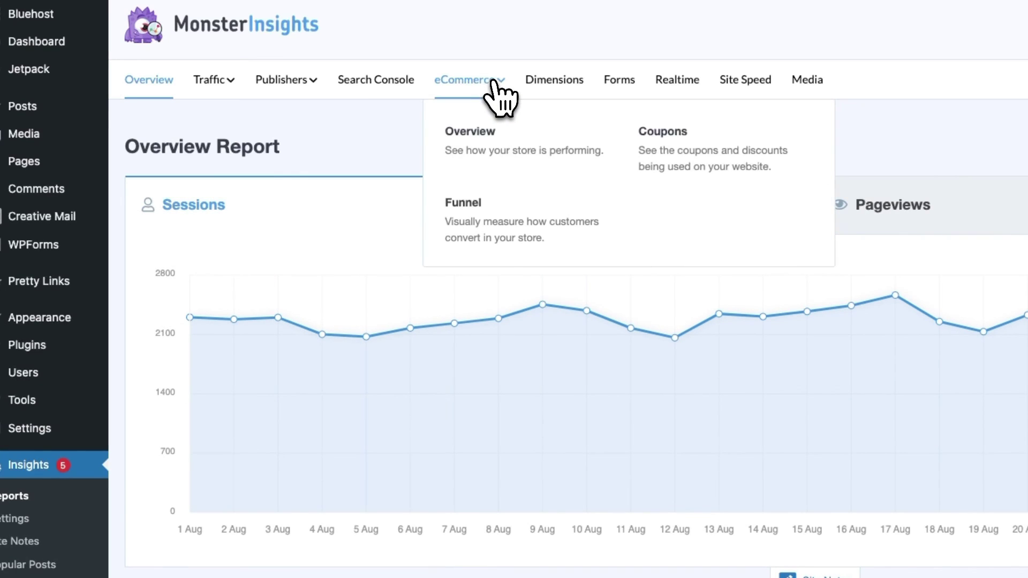
pyautogui.click(483, 140)
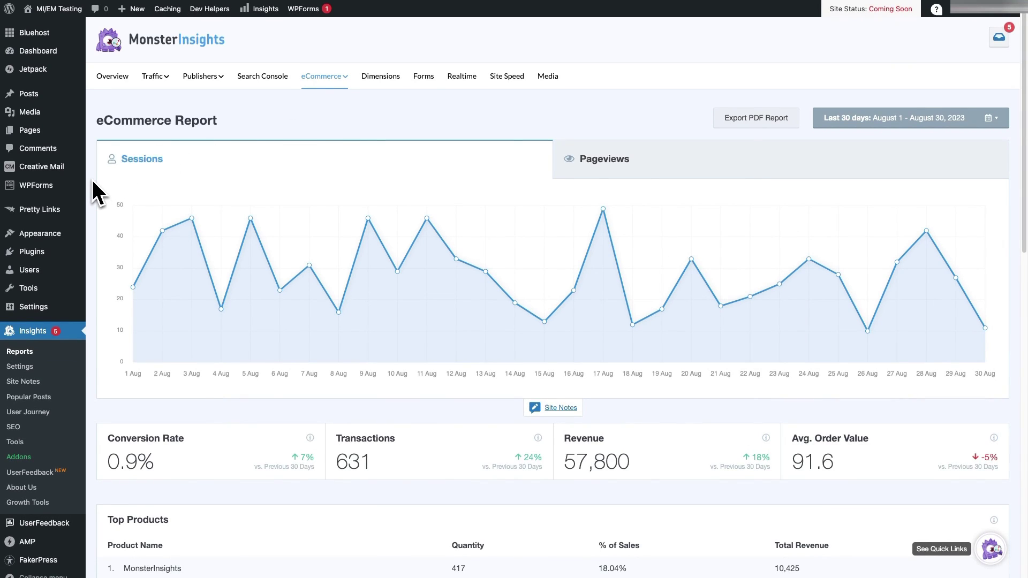
# Review the eCommerce overview, then switch to the Coupons report
pyautogui.scroll(-2, 93, 182)
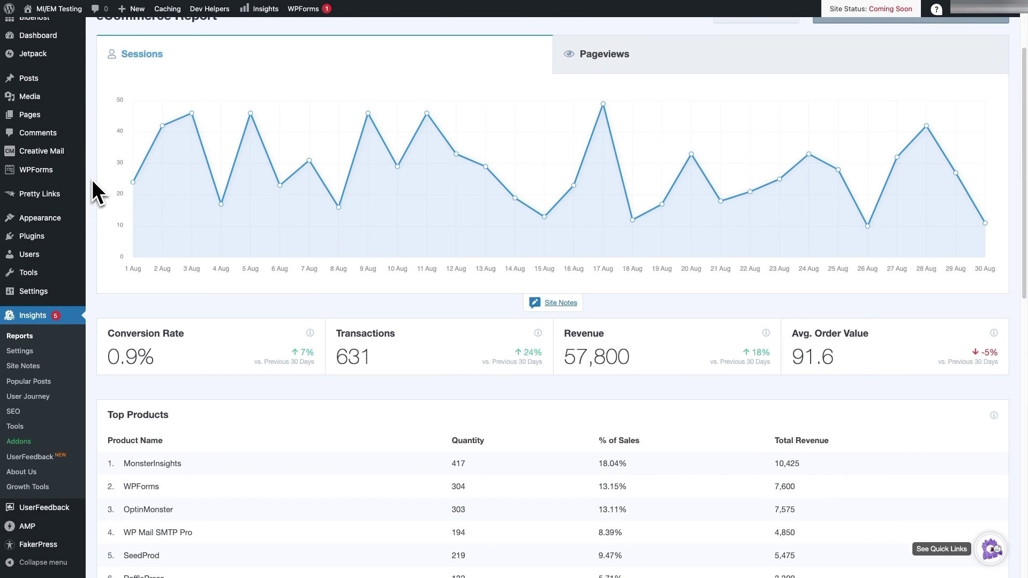
pyautogui.scroll(-4, 92, 180)
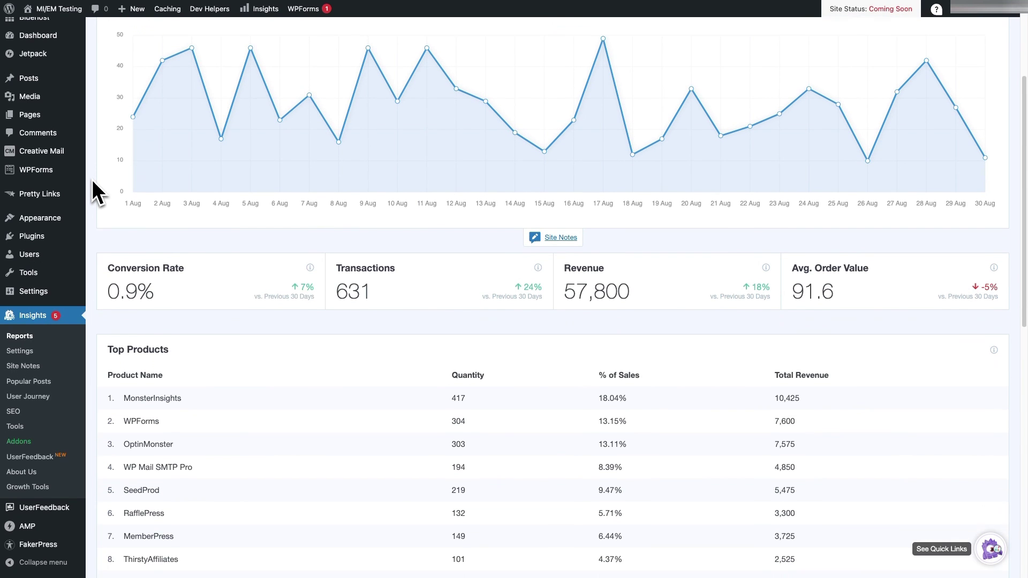
pyautogui.scroll(-6, 92, 181)
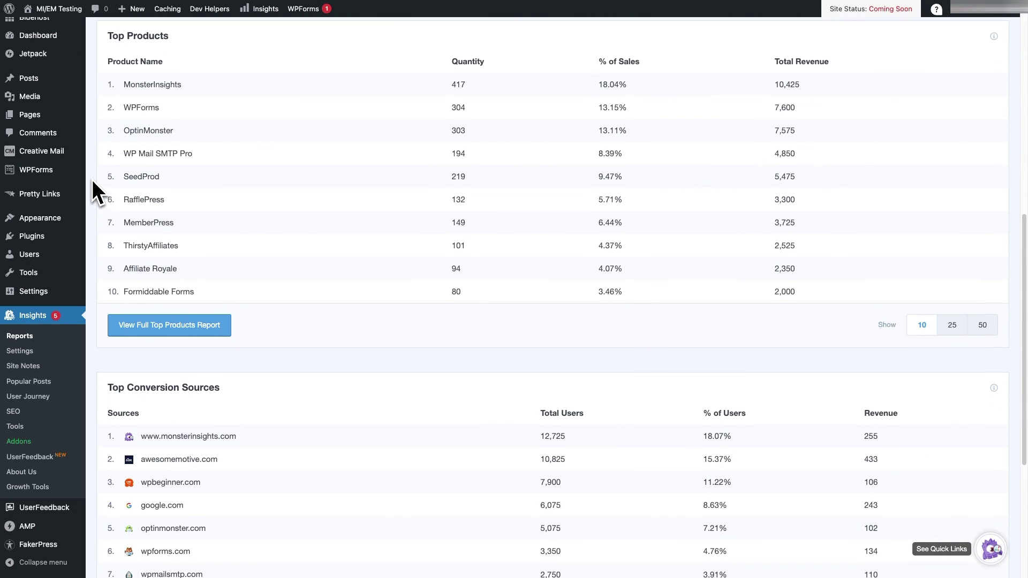
pyautogui.scroll(-2, 92, 181)
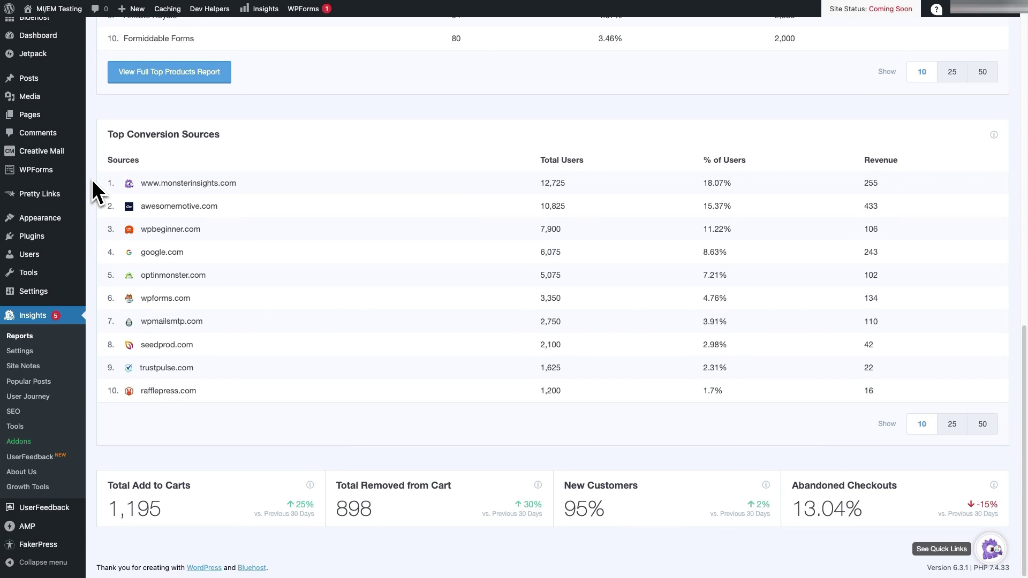
pyautogui.scroll(7, 92, 180)
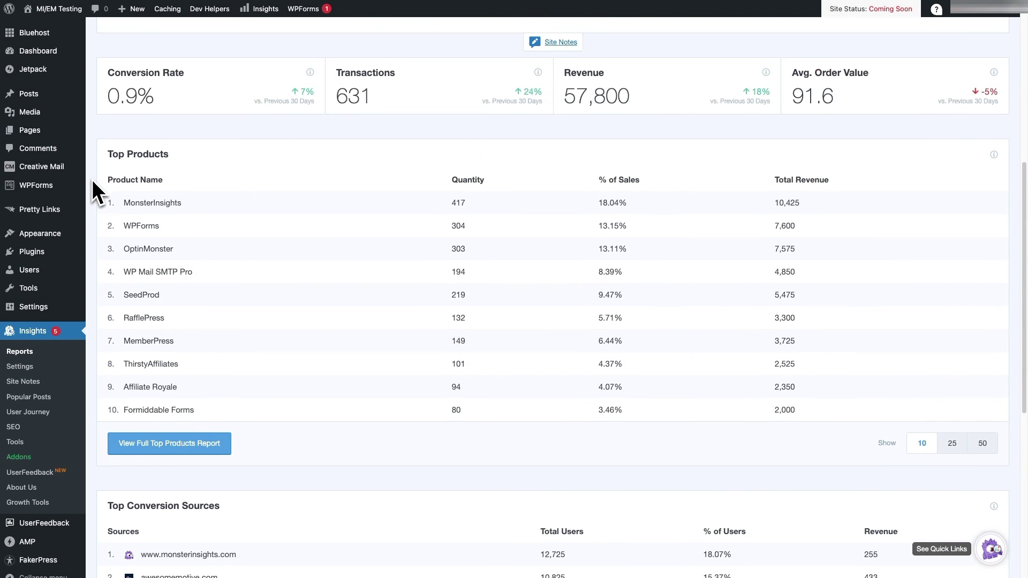
pyautogui.scroll(7, 92, 181)
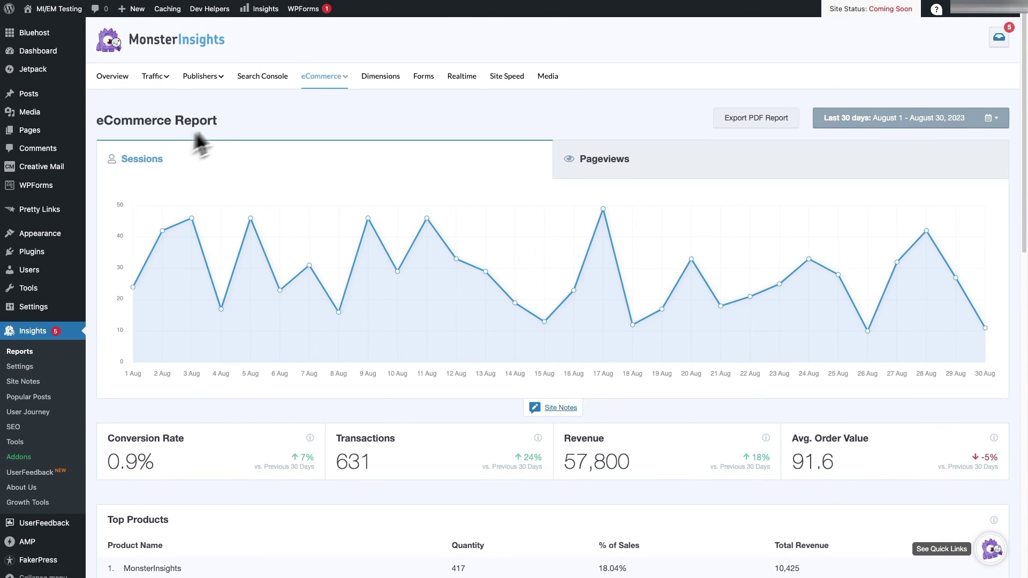
pyautogui.moveTo(345, 82)
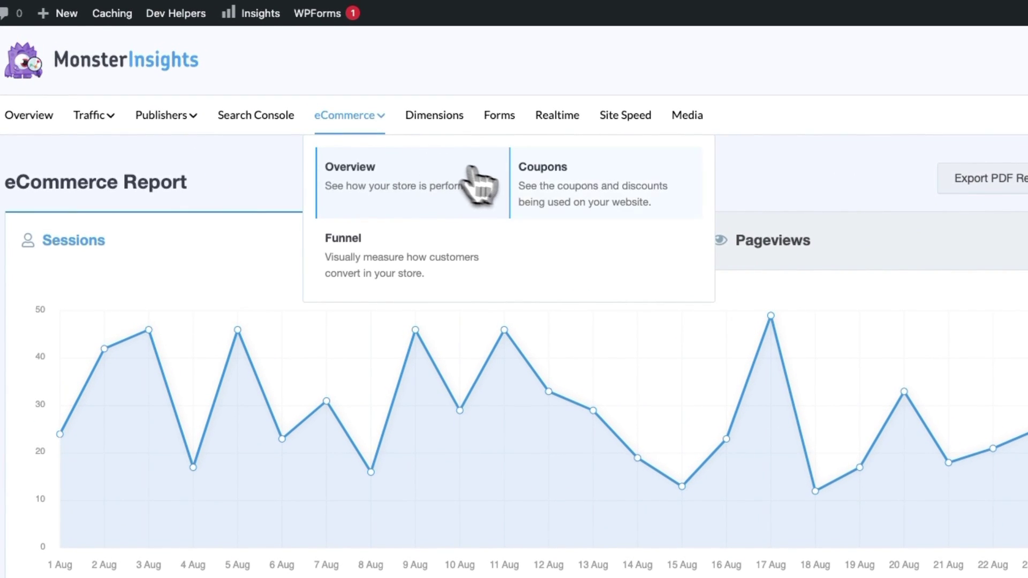
pyautogui.click(535, 188)
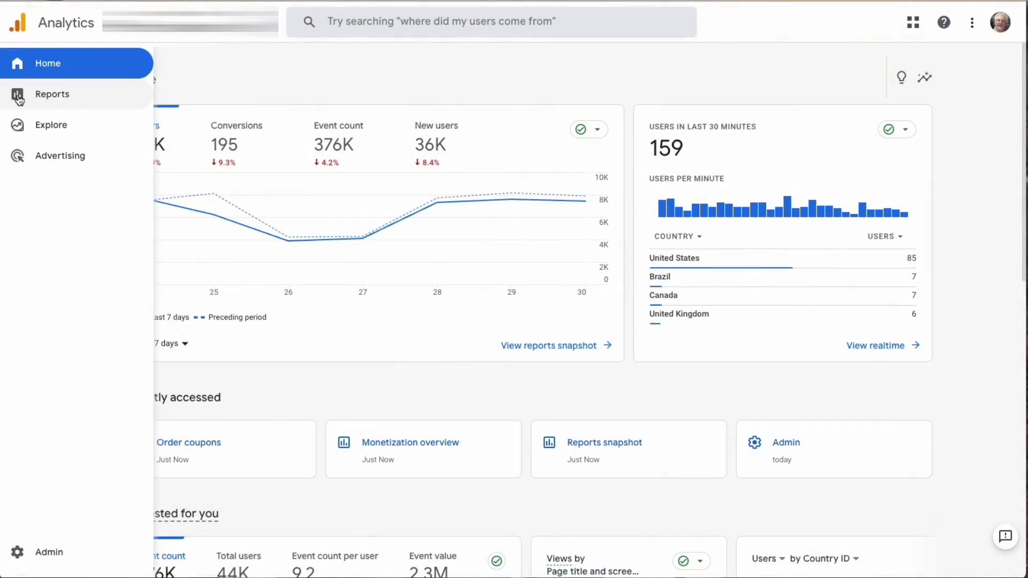
# Open the Monetization overview in Google Analytics Reports
pyautogui.click(19, 99)
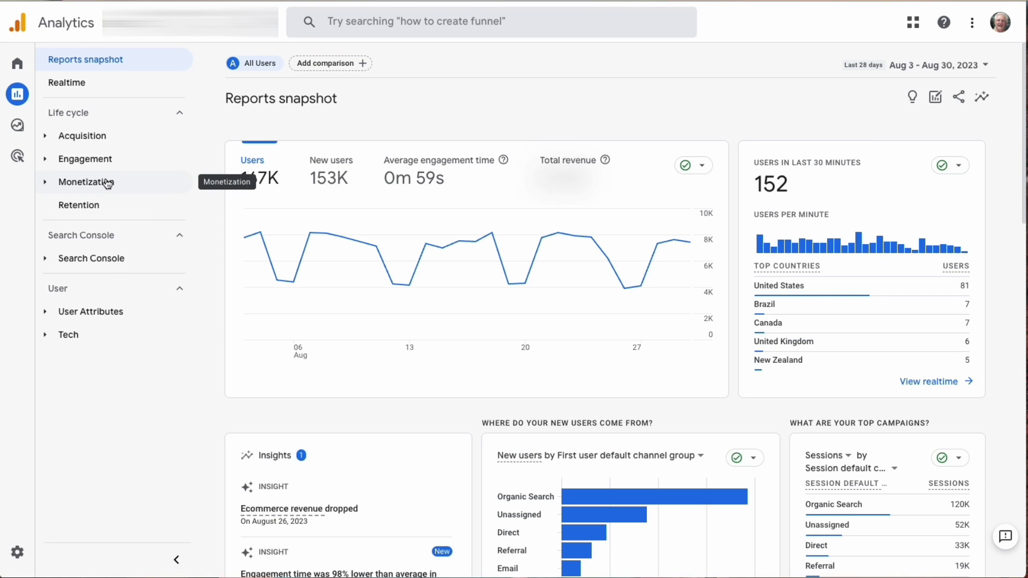
pyautogui.click(108, 183)
pyautogui.click(107, 207)
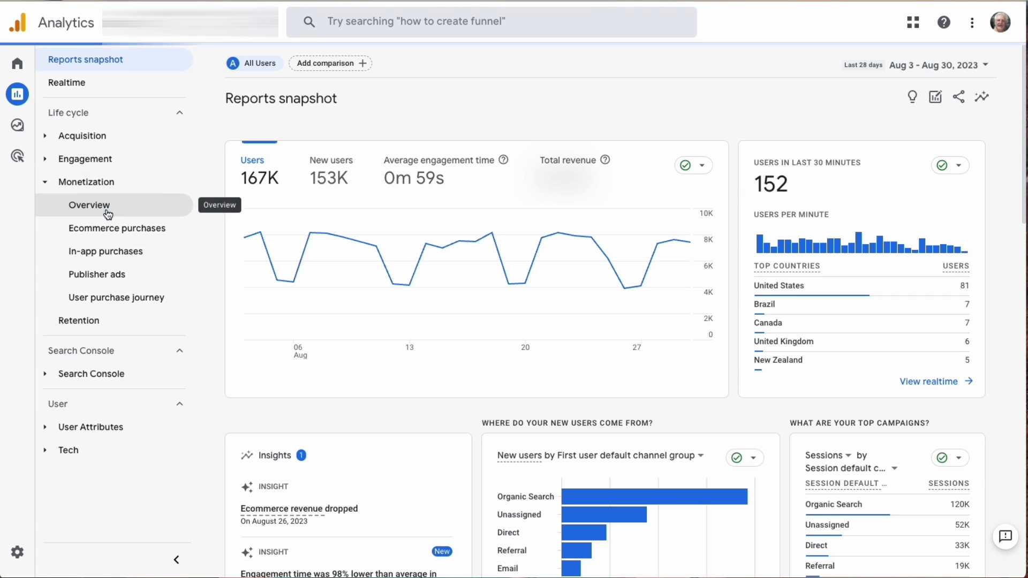
# Open the full Order coupons report from the overview's order coupon card
pyautogui.scroll(-8, 214, 146)
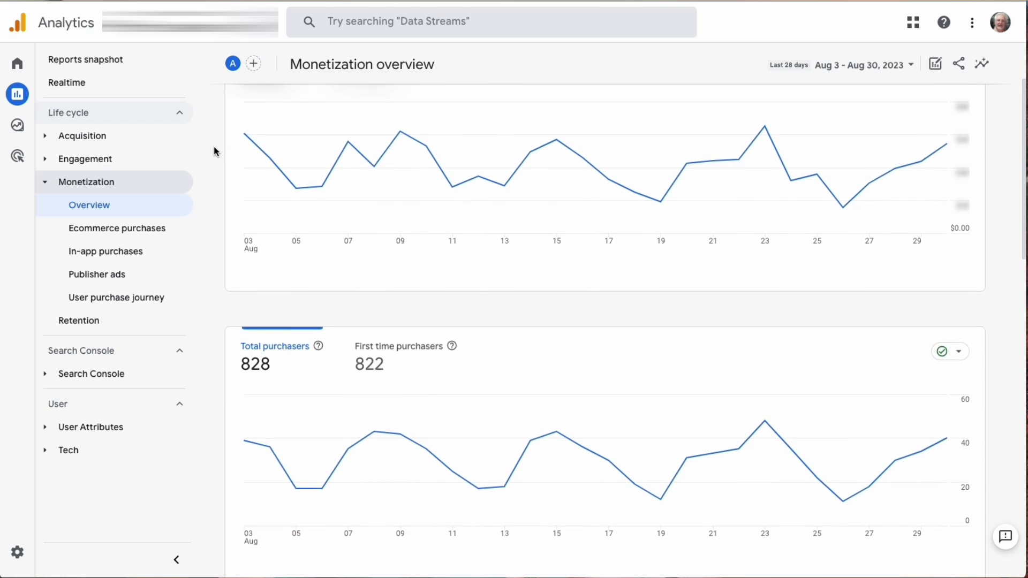
pyautogui.scroll(-8, 214, 145)
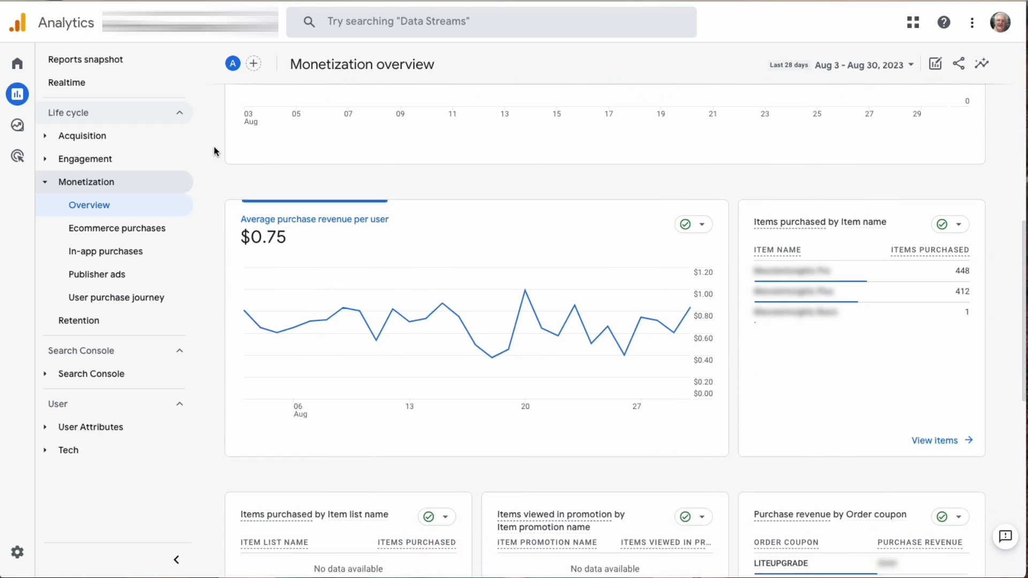
pyautogui.scroll(-1, 213, 151)
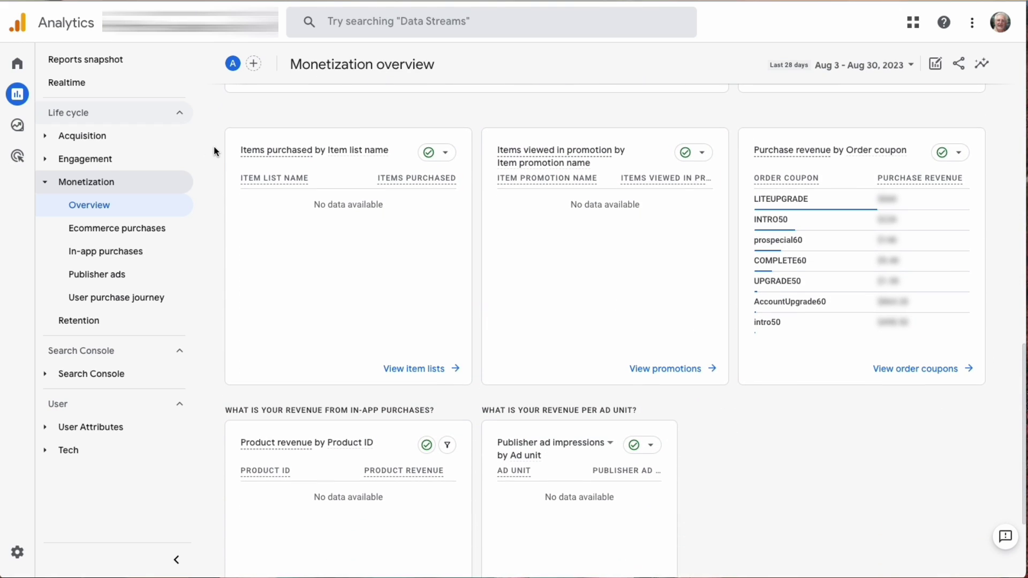
pyautogui.scroll(-2, 214, 146)
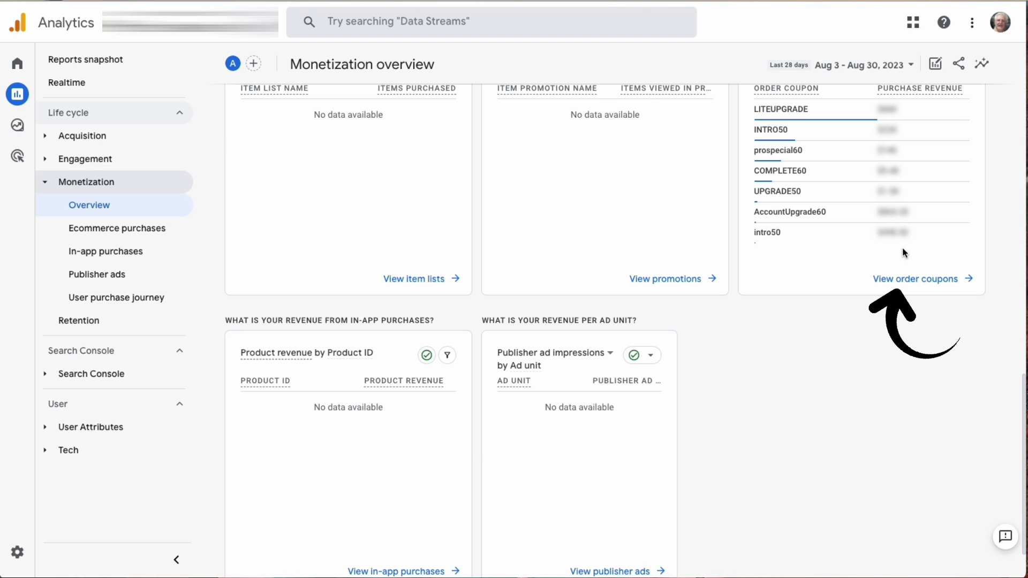
pyautogui.click(910, 278)
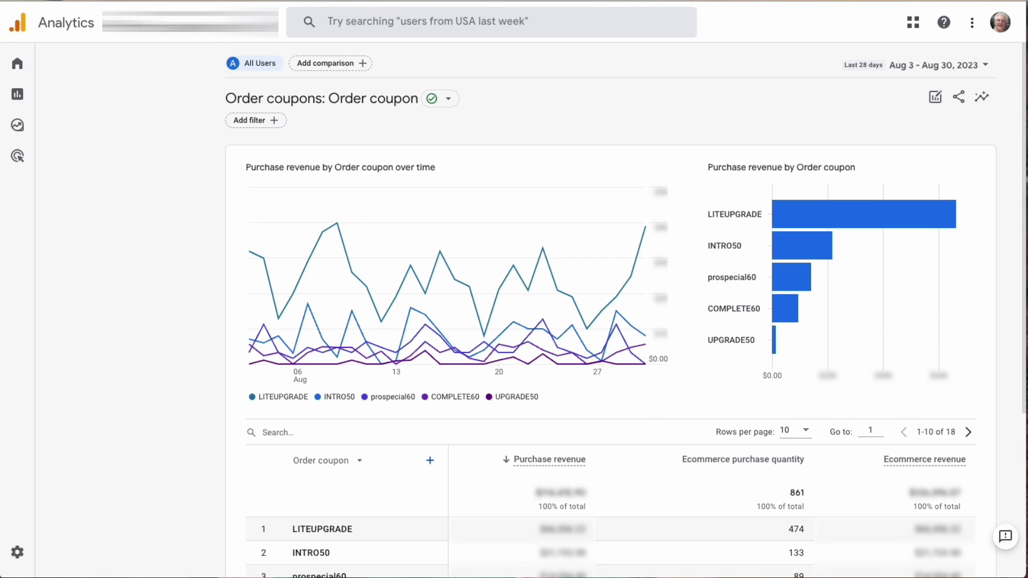
# Add Traffic source's Session default channel group as the coupon table's secondary dimension
pyautogui.scroll(-5, 206, 93)
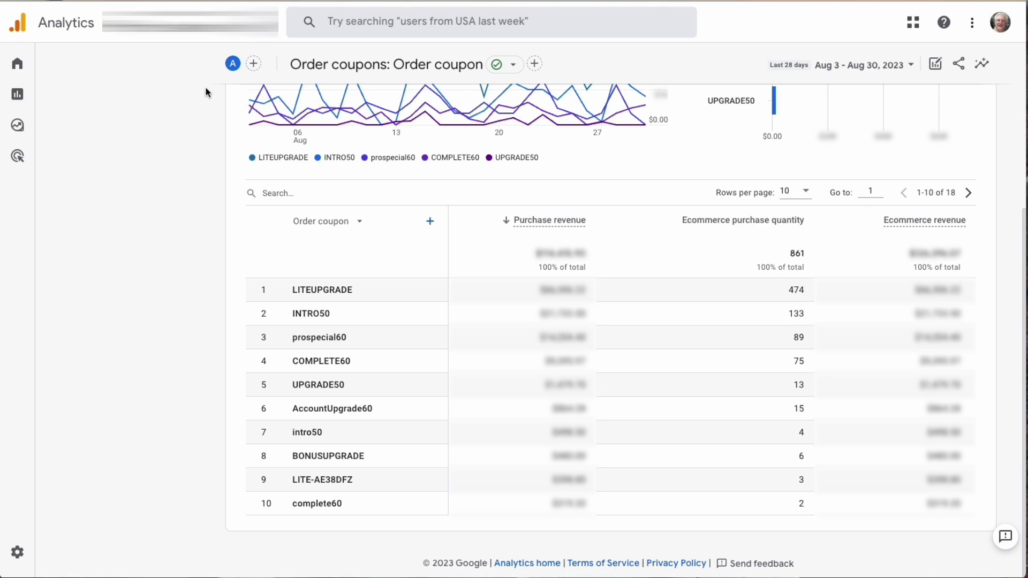
pyautogui.click(429, 221)
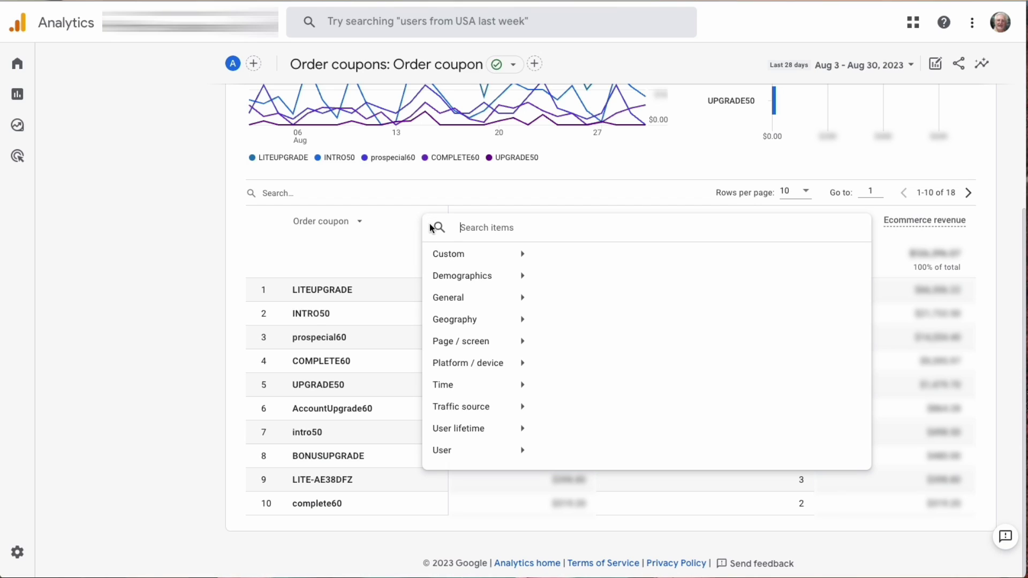
pyautogui.click(480, 407)
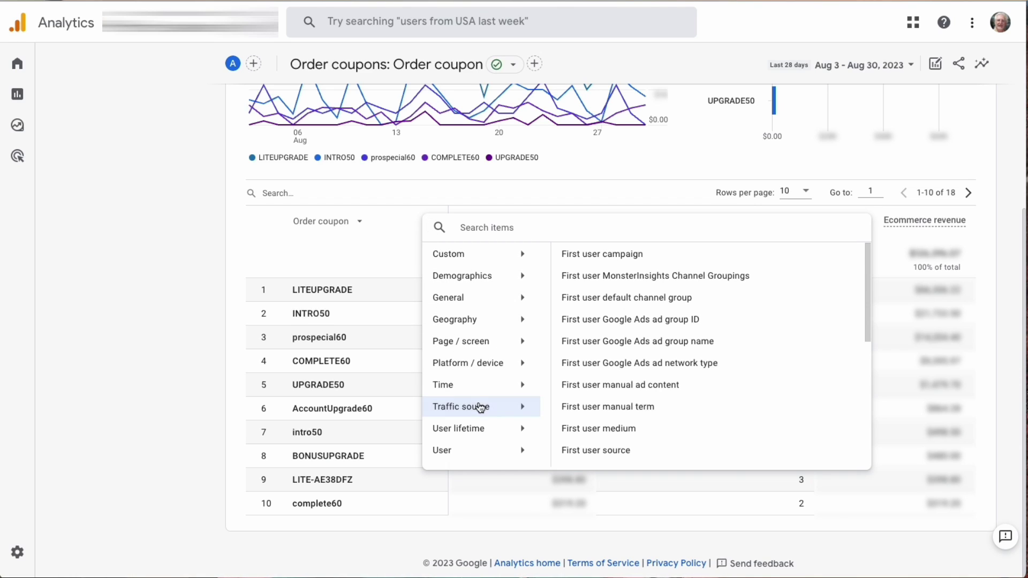
pyautogui.scroll(-3, 644, 386)
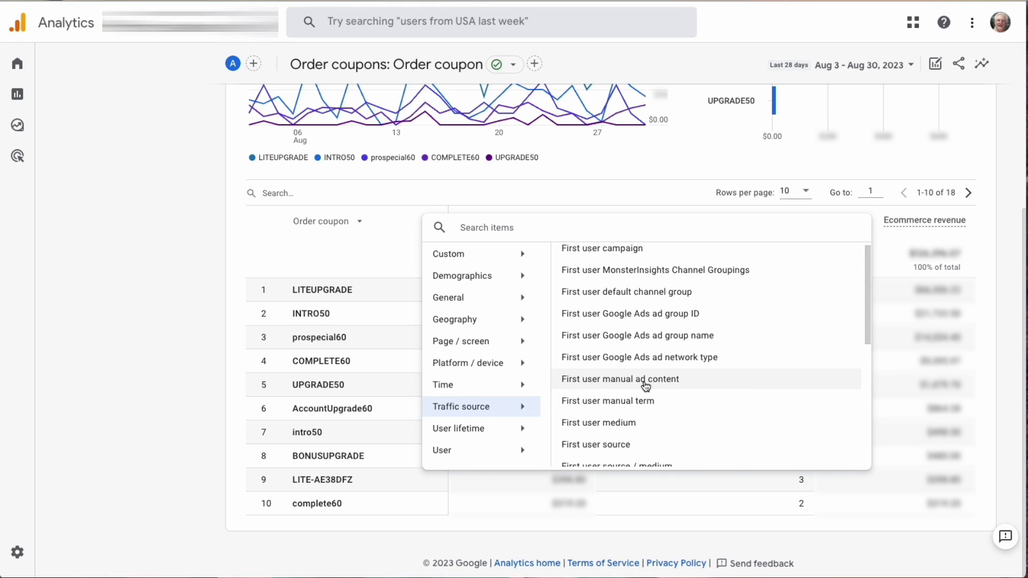
pyautogui.scroll(-2, 645, 385)
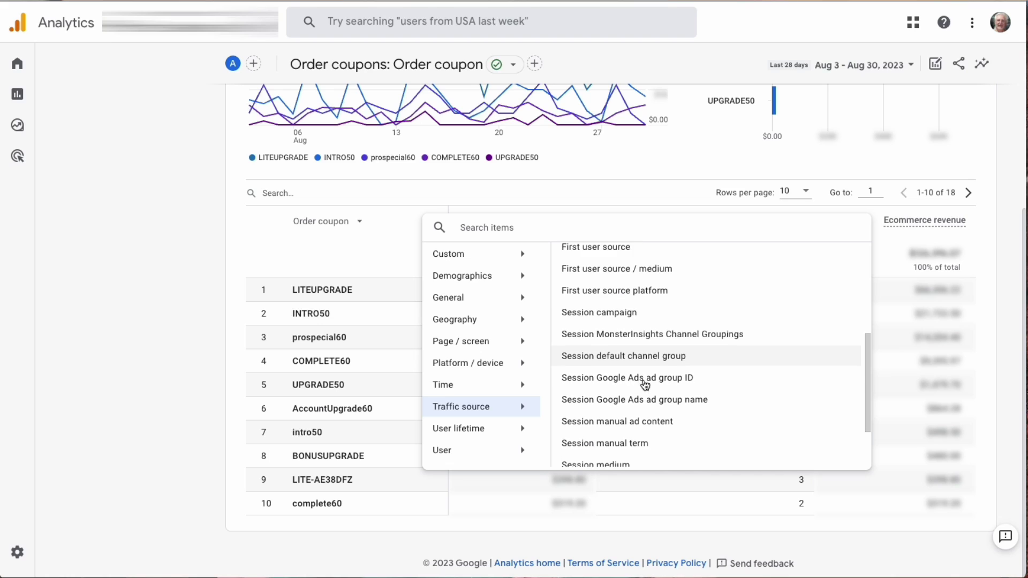
pyautogui.click(643, 351)
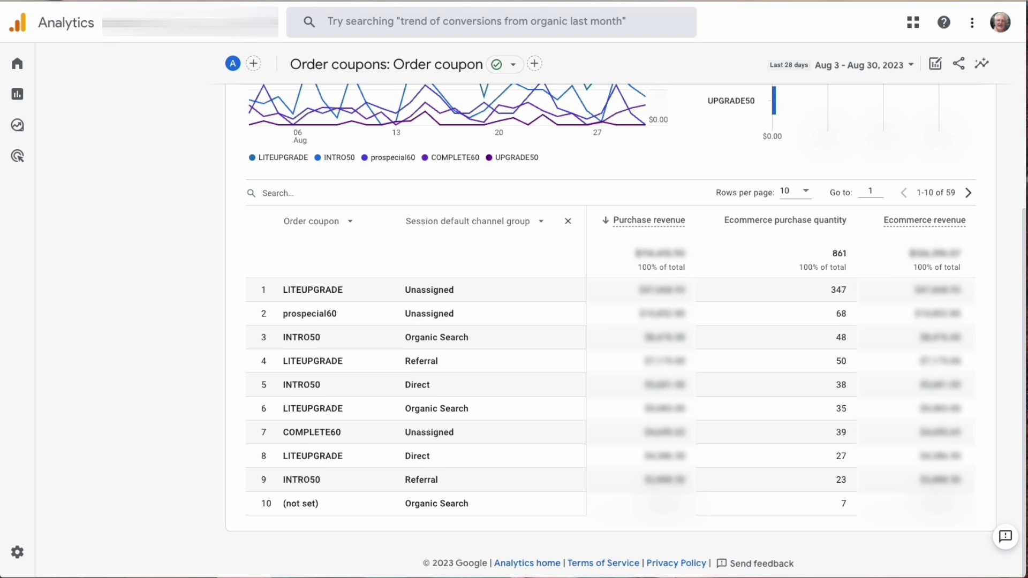